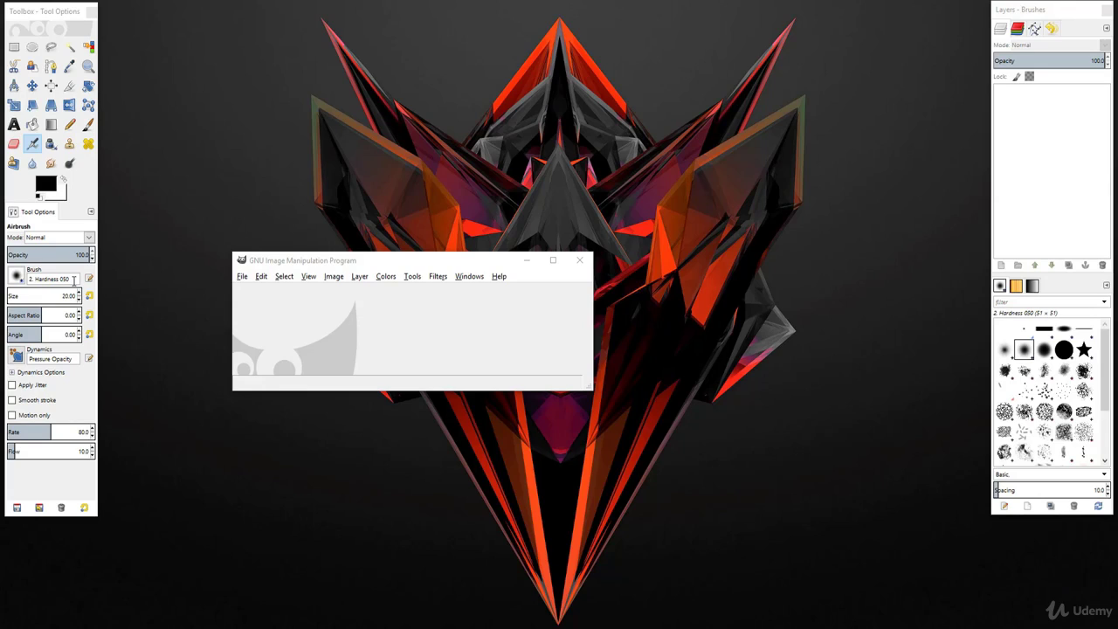
# Widen the Toolbox–Tool Options dock slightly by pulling its right edge outward.
pyautogui.click(416, 326)
pyautogui.click(996, 180)
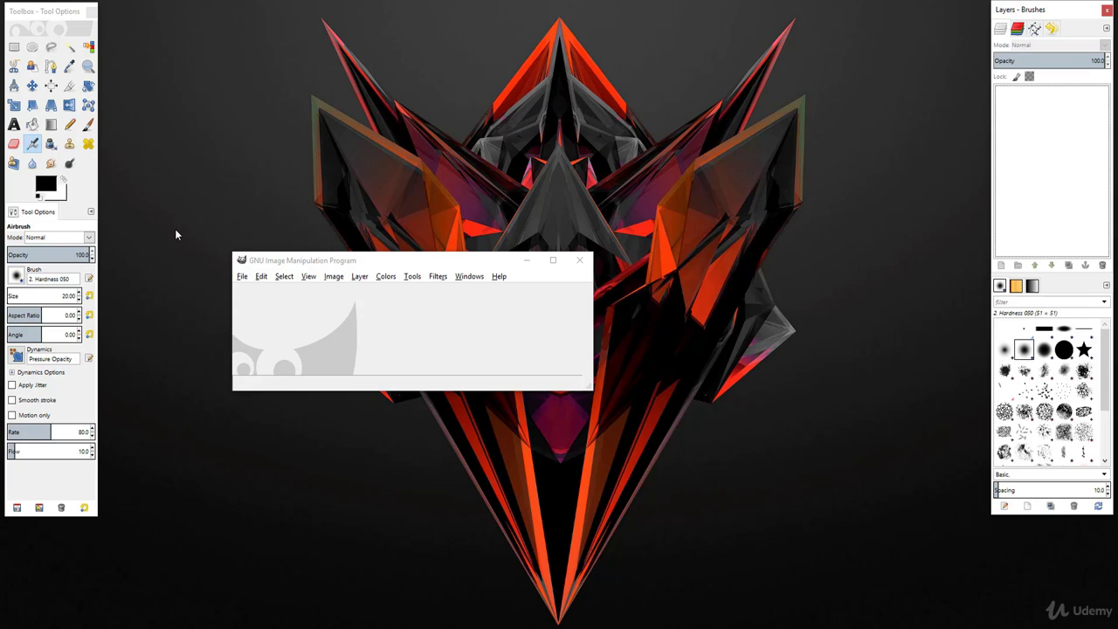
pyautogui.moveTo(97, 243); pyautogui.dragTo(116, 243)
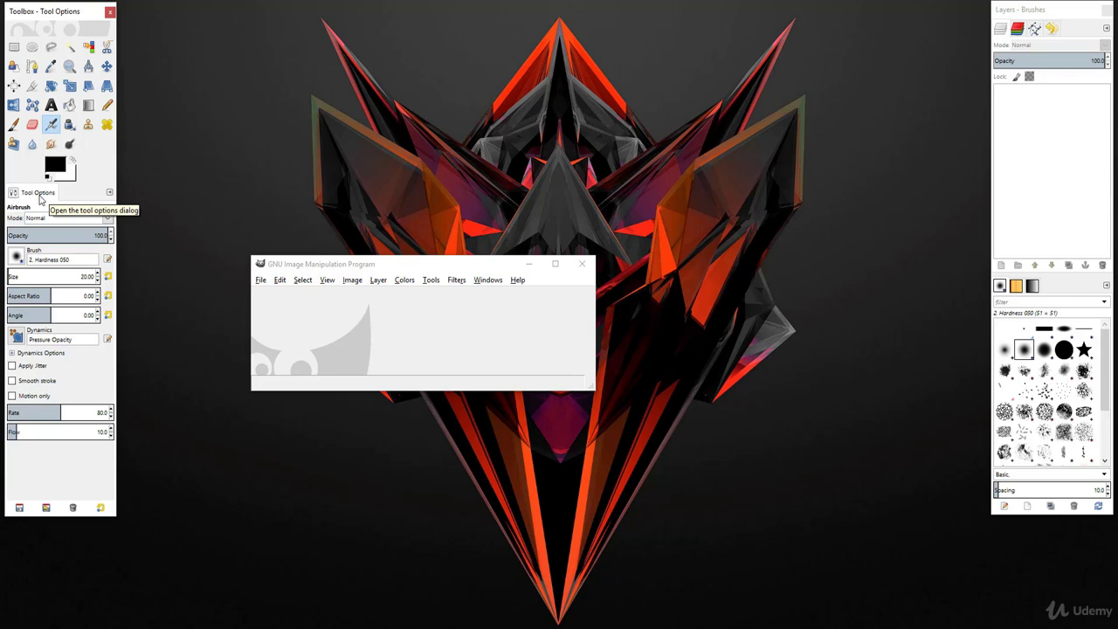
# Make Color Picker the active tool, after briefly switching to Shear with Shift+H.
pyautogui.click(49, 67)
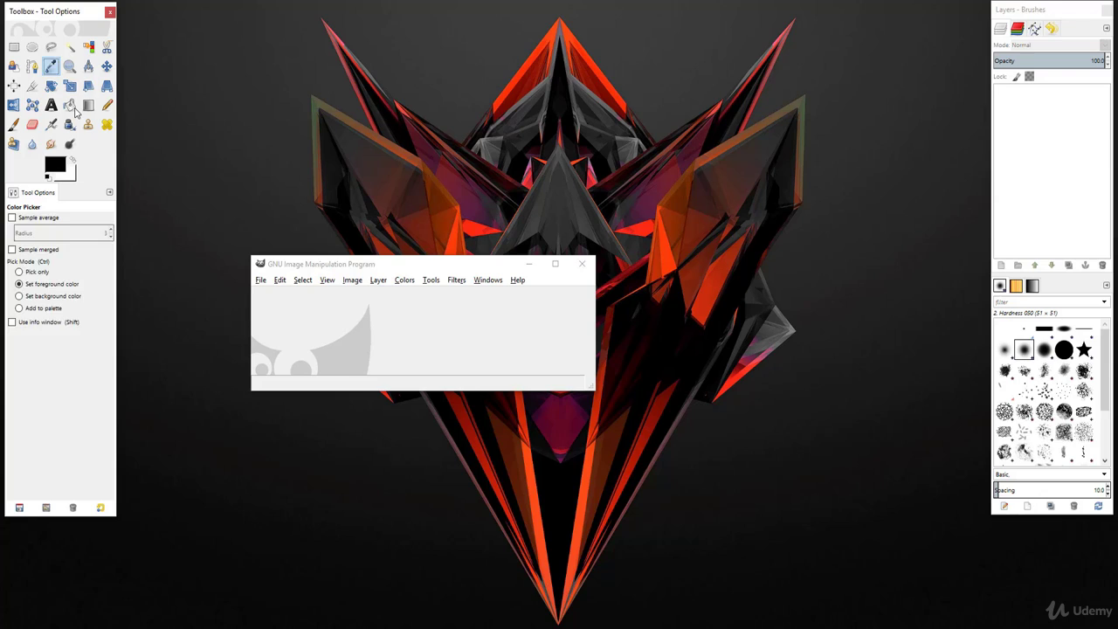
pyautogui.hotkey('shift', 'h')
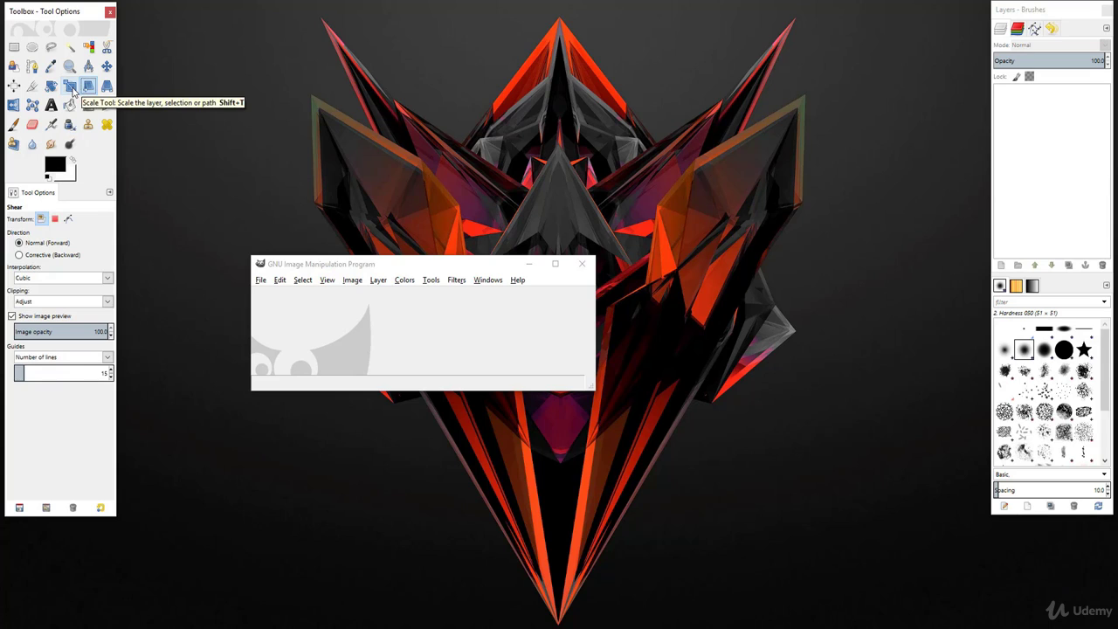
pyautogui.click(51, 66)
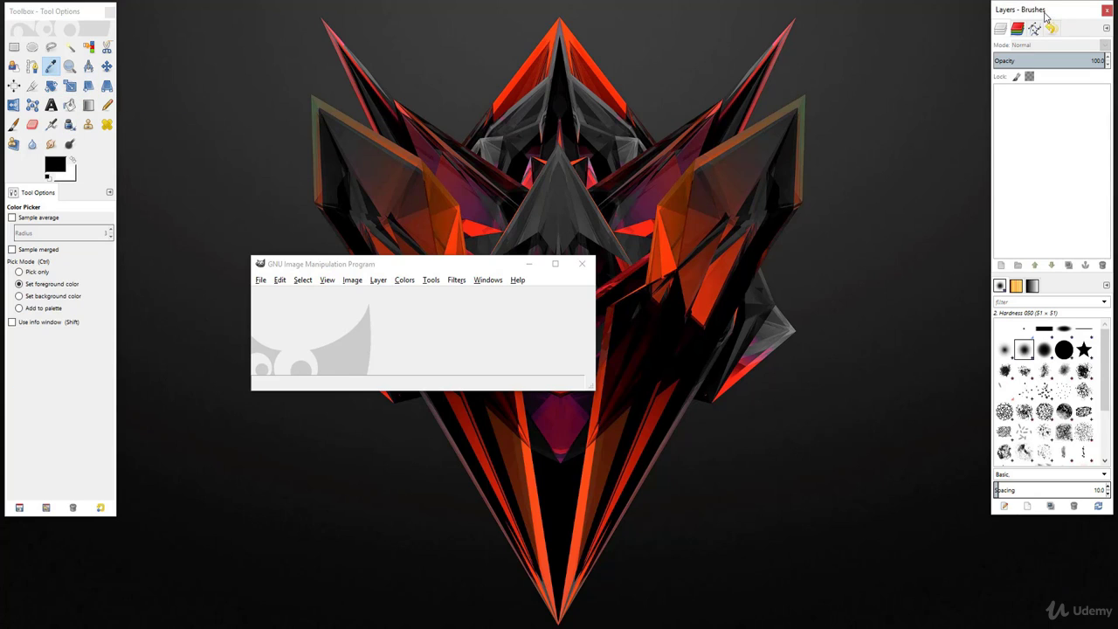
# Browse the Patterns collection in the dock, then return it to Brushes.
pyautogui.click(1040, 138)
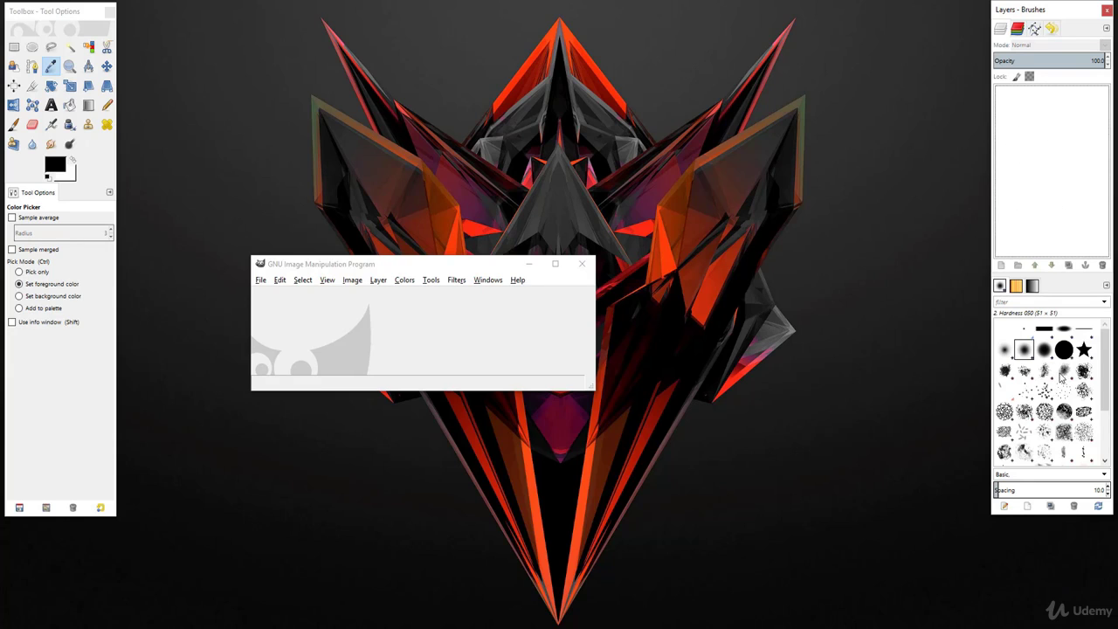
pyautogui.scroll(-5, 1064, 388)
pyautogui.scroll(5, 1071, 419)
pyautogui.click(1032, 286)
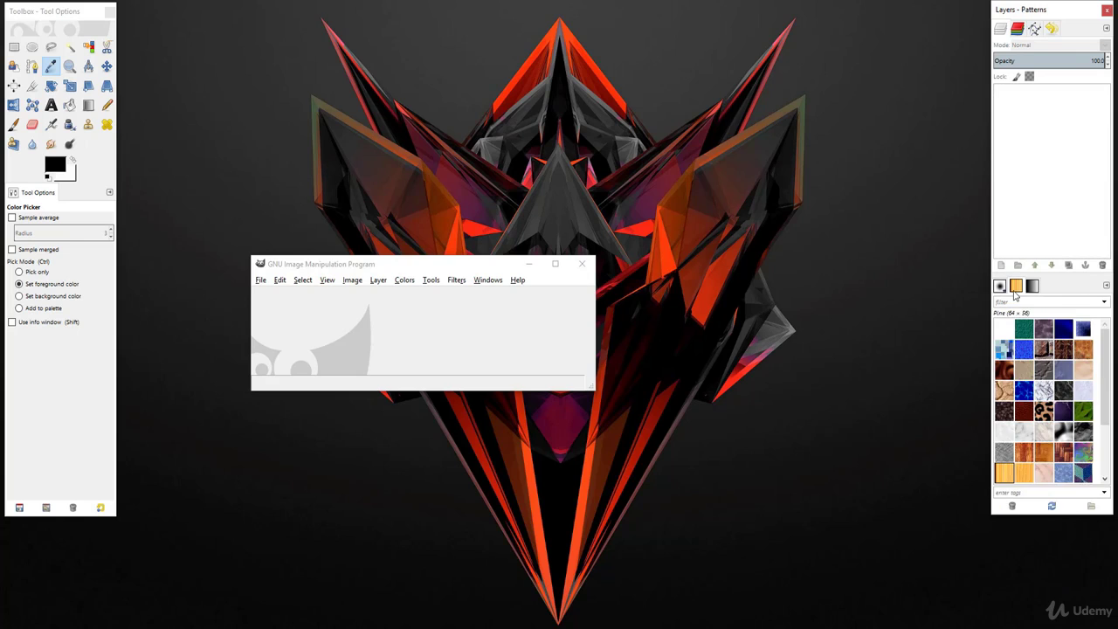
pyautogui.click(1000, 285)
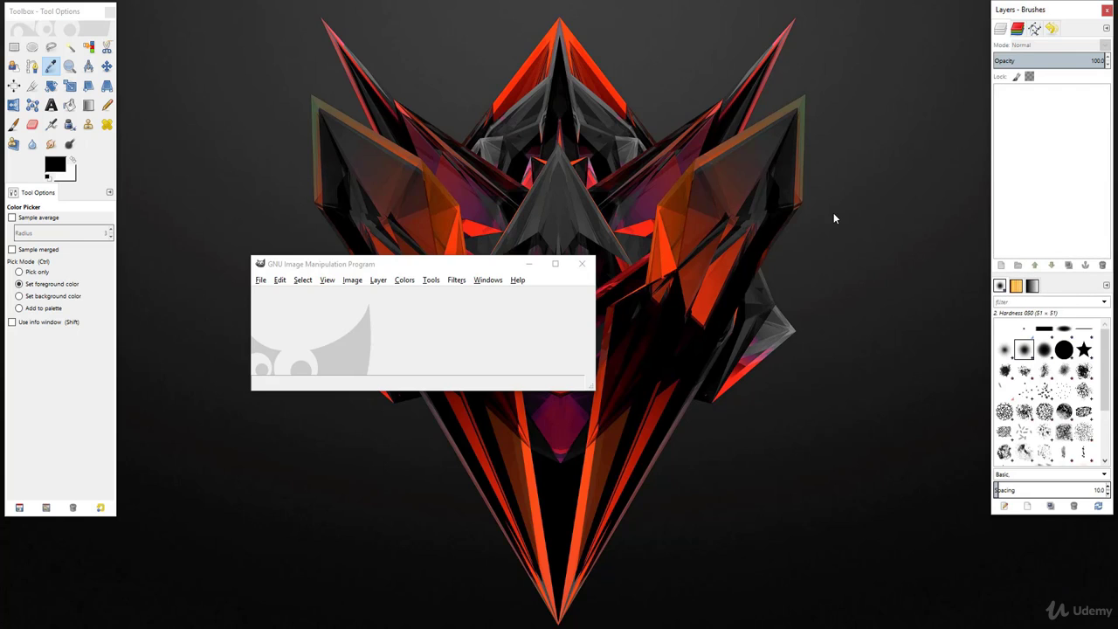
# Move the empty main window to the top-left and stretch it over most of the screen.
pyautogui.moveTo(420, 265); pyautogui.dragTo(405, 162)
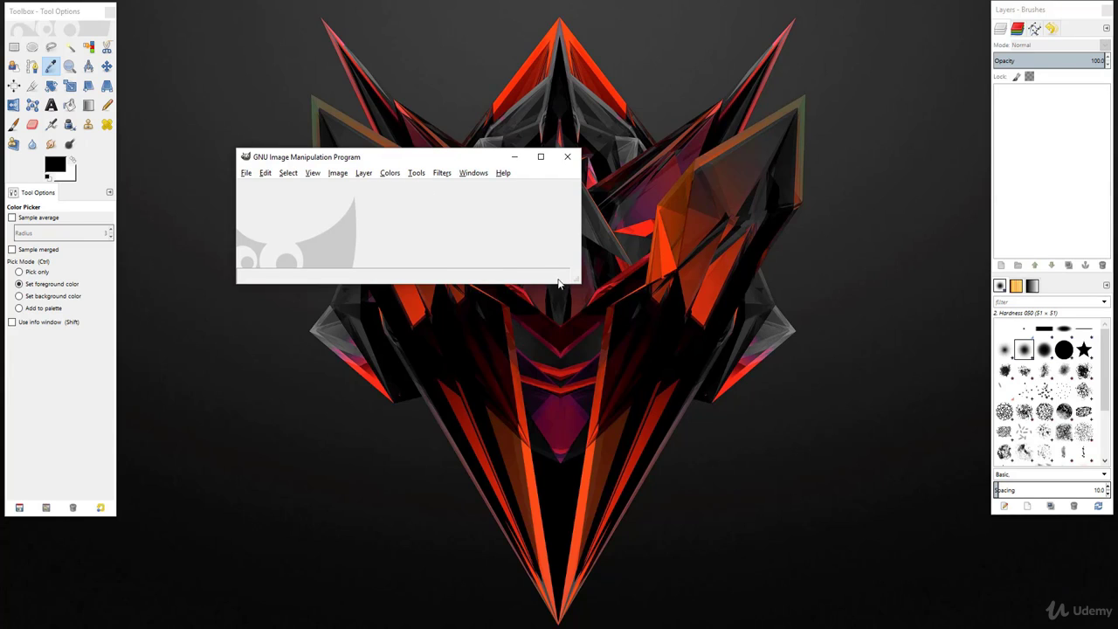
pyautogui.moveTo(370, 158); pyautogui.dragTo(289, 45)
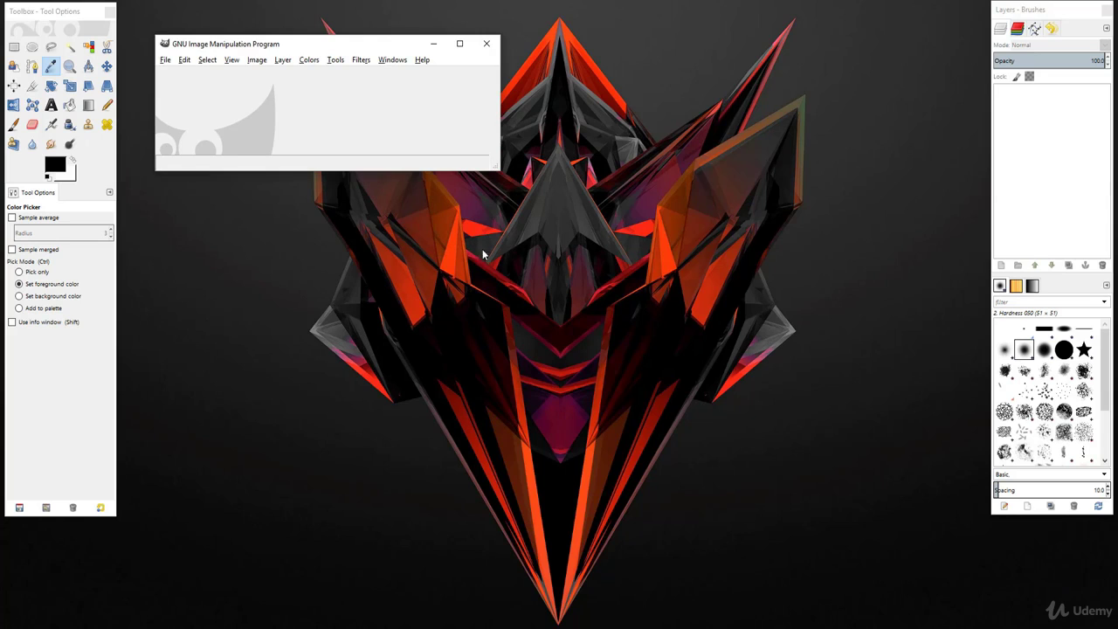
pyautogui.moveTo(499, 172); pyautogui.dragTo(978, 620)
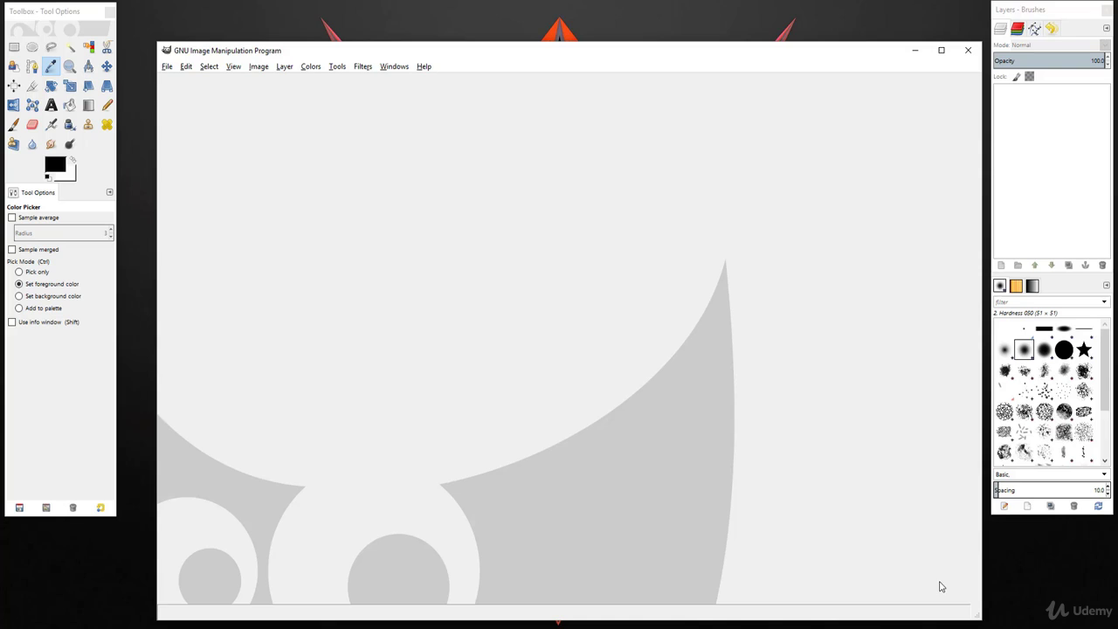
pyautogui.moveTo(508, 54); pyautogui.dragTo(487, 33)
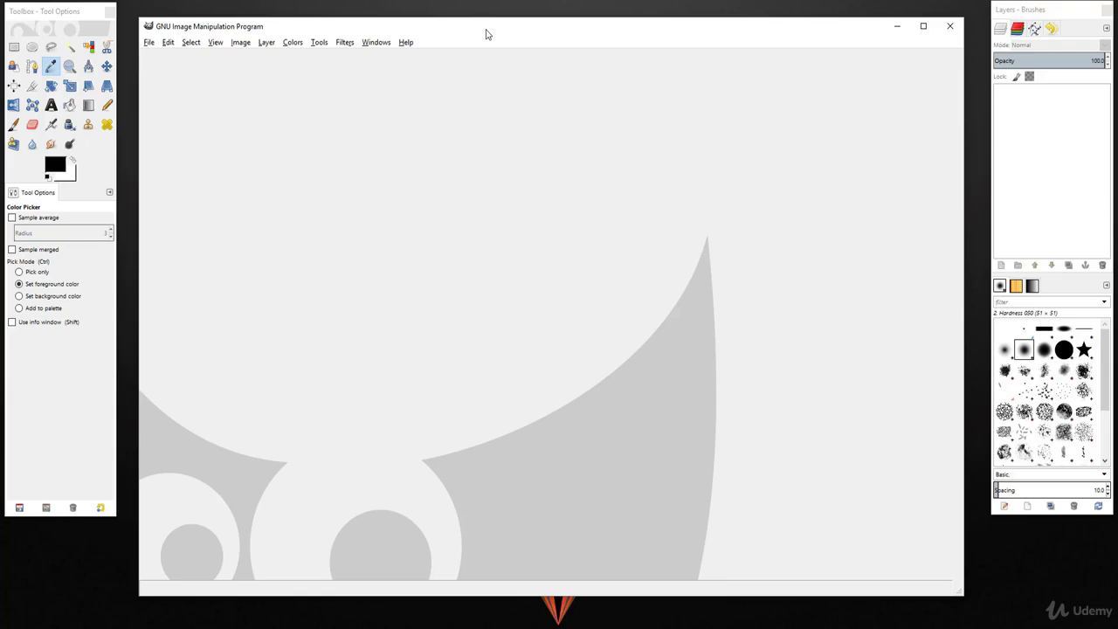
# Start a new image from the File menu and expand its Advanced Options.
pyautogui.click(149, 46)
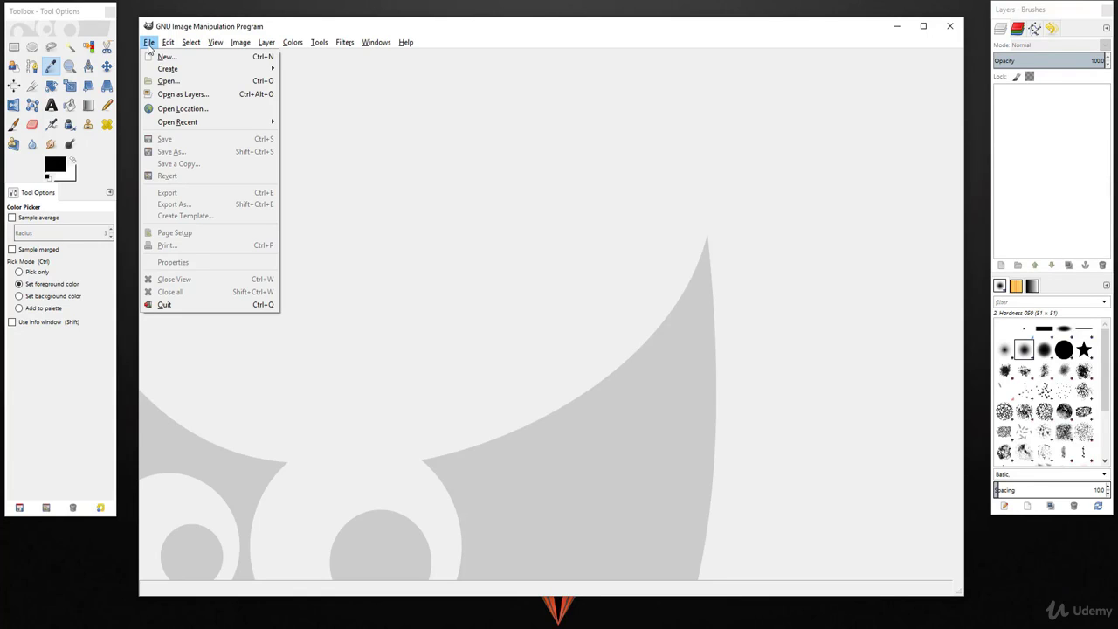
pyautogui.click(167, 58)
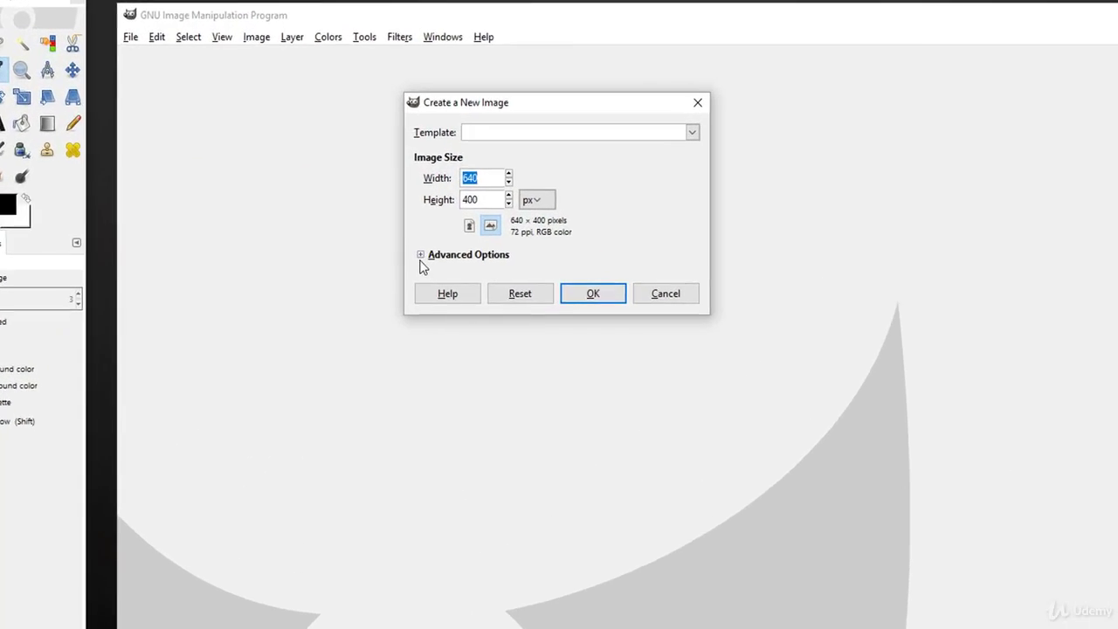
pyautogui.click(359, 201)
pyautogui.click(434, 267)
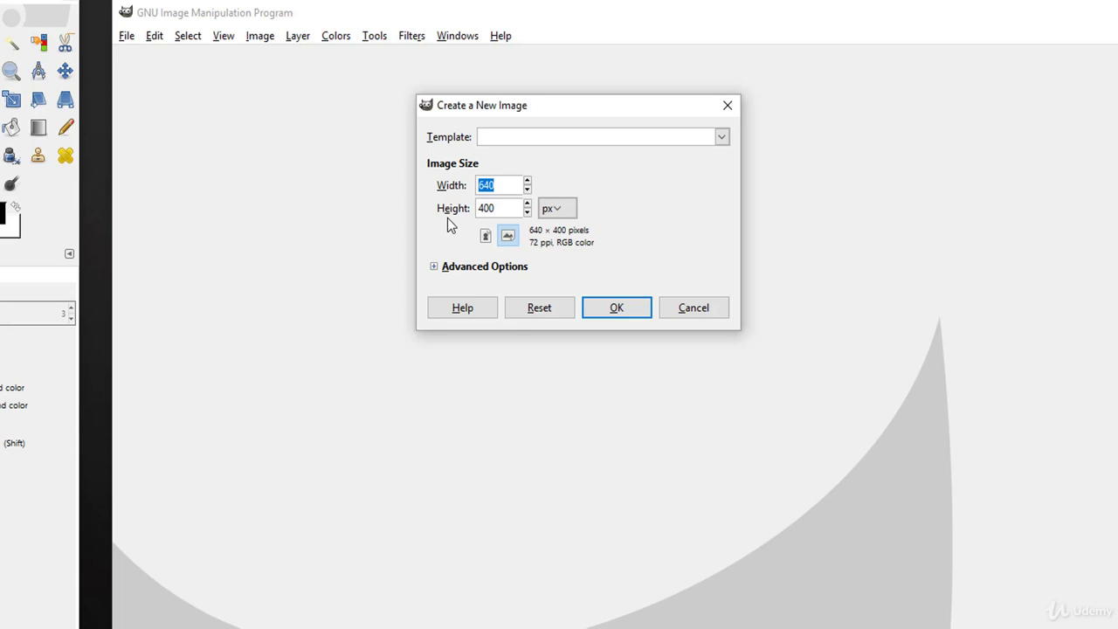
pyautogui.click(434, 268)
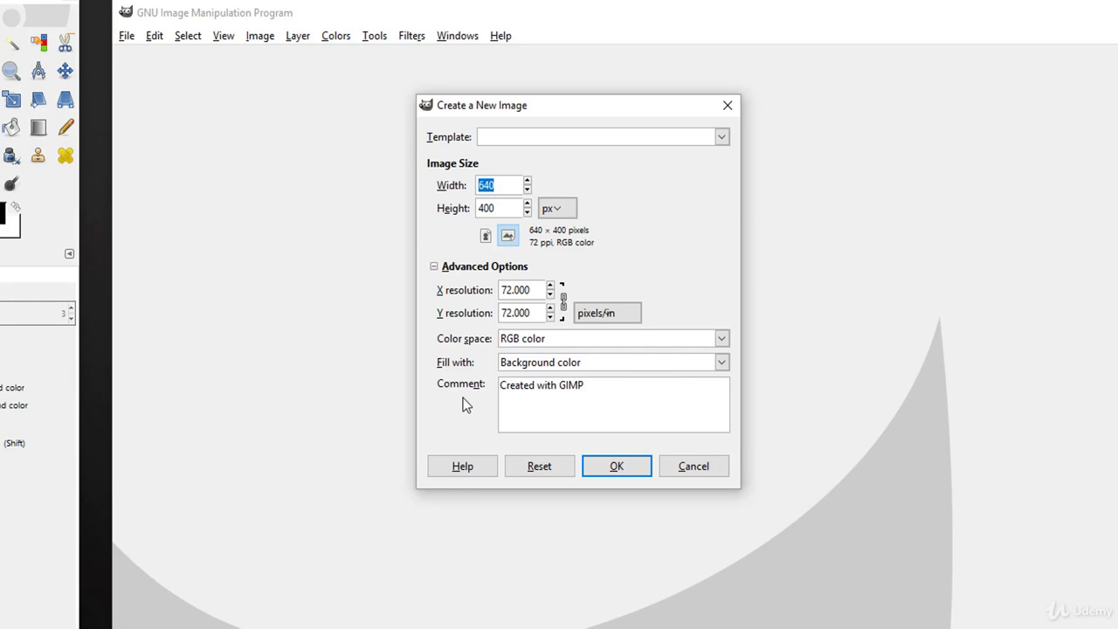
# Apply the 1024x768 template, after briefly choosing 1600x1200.
pyautogui.click(721, 137)
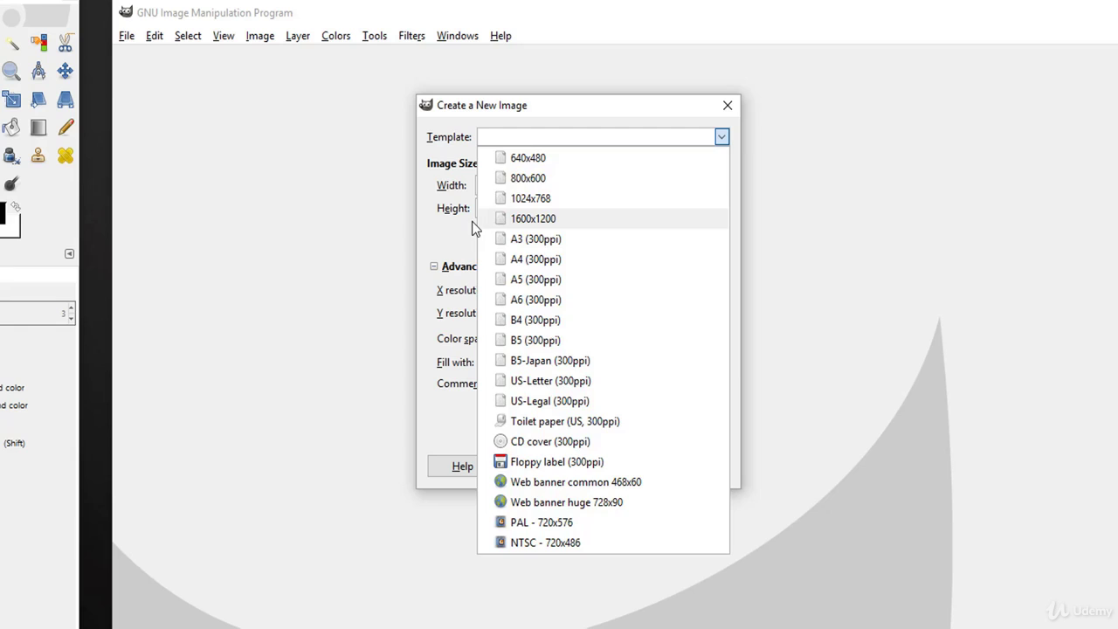
pyautogui.click(529, 226)
pyautogui.click(722, 139)
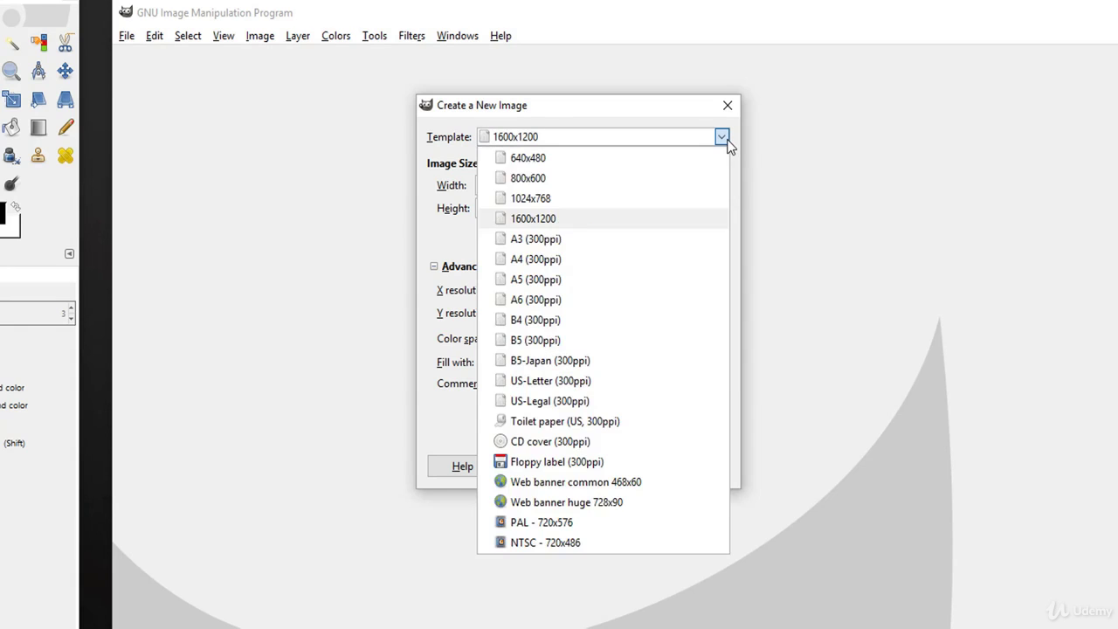
pyautogui.click(547, 198)
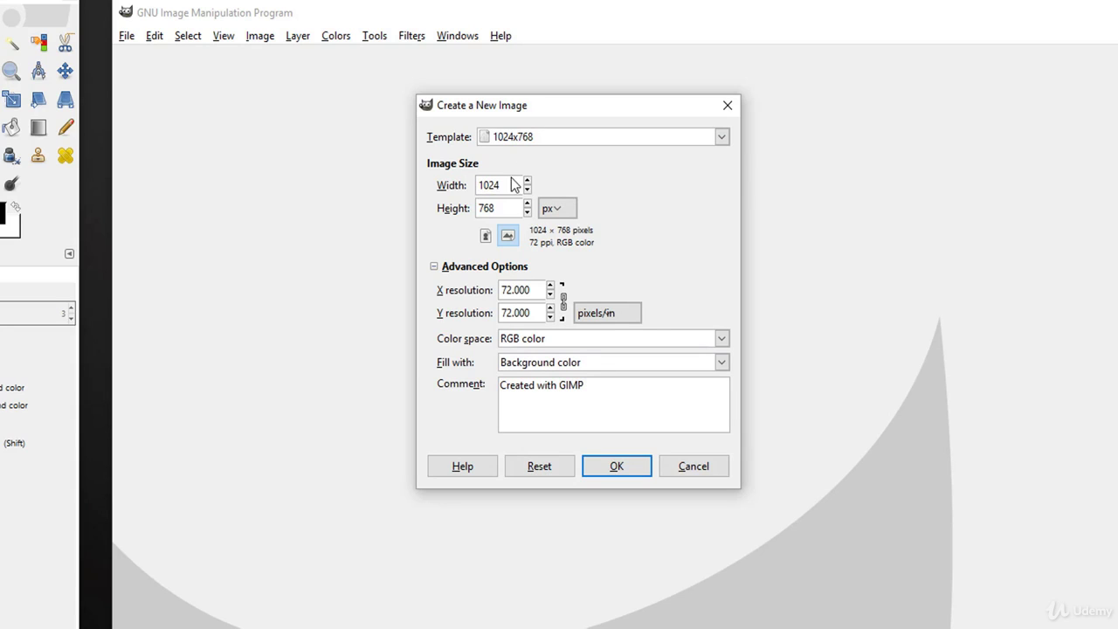
# Enter 4500 as the width and 5400 as the height.
pyautogui.moveTo(508, 184); pyautogui.dragTo(459, 186)
pyautogui.write('4500')
pyautogui.press('Tab')
pyautogui.write('5400')
# View the size in inches, then switch the units back to pixels.
pyautogui.click(559, 208)
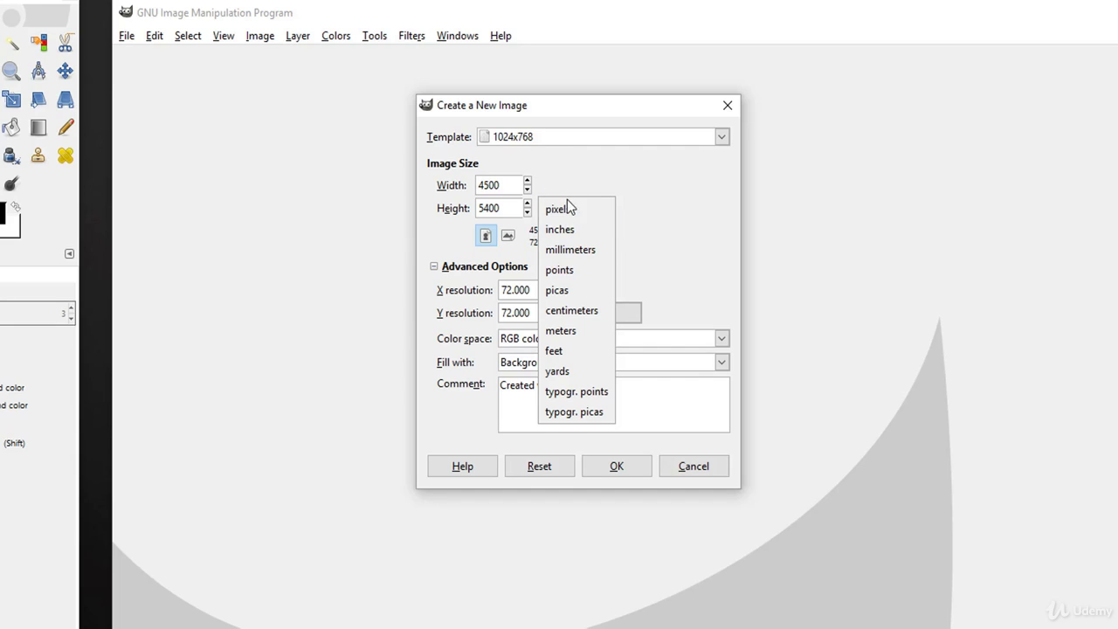
pyautogui.click(575, 210)
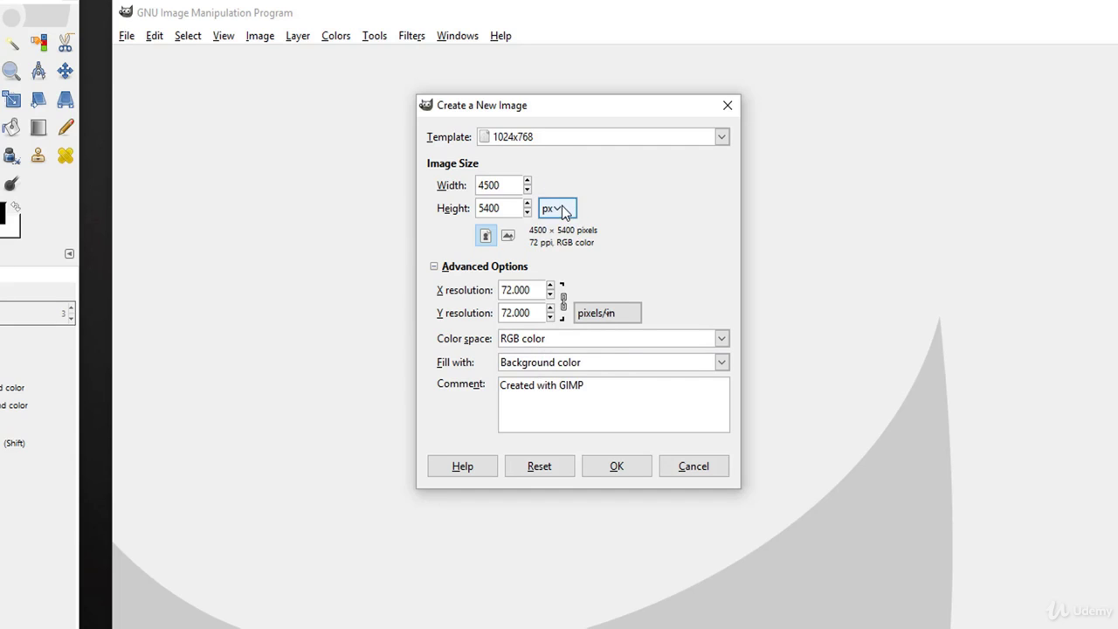
pyautogui.click(569, 210)
pyautogui.click(567, 231)
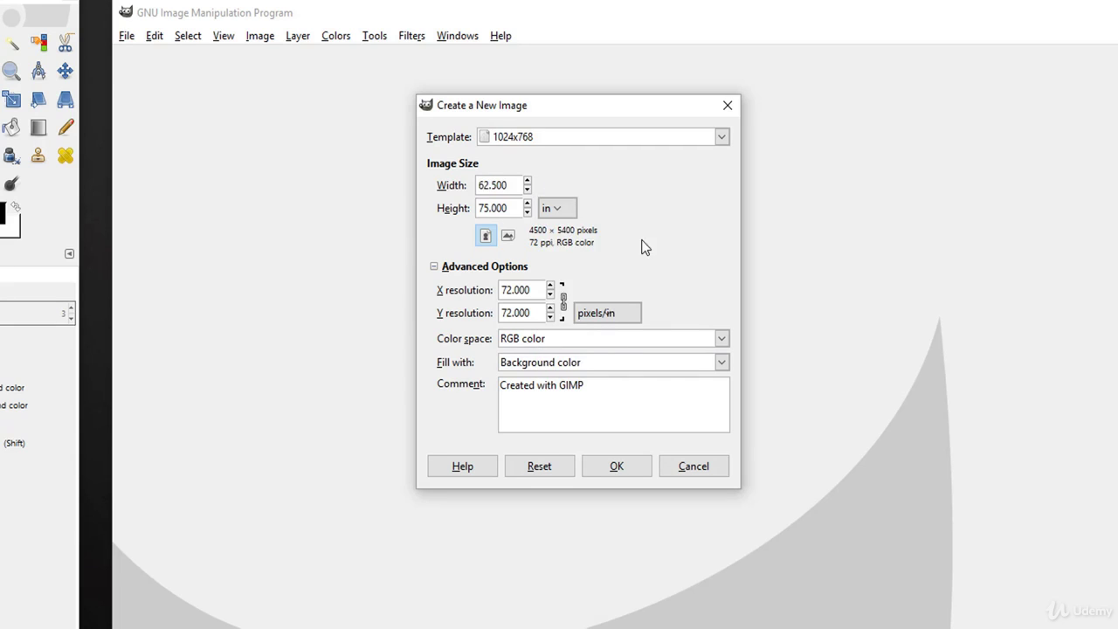
pyautogui.click(564, 210)
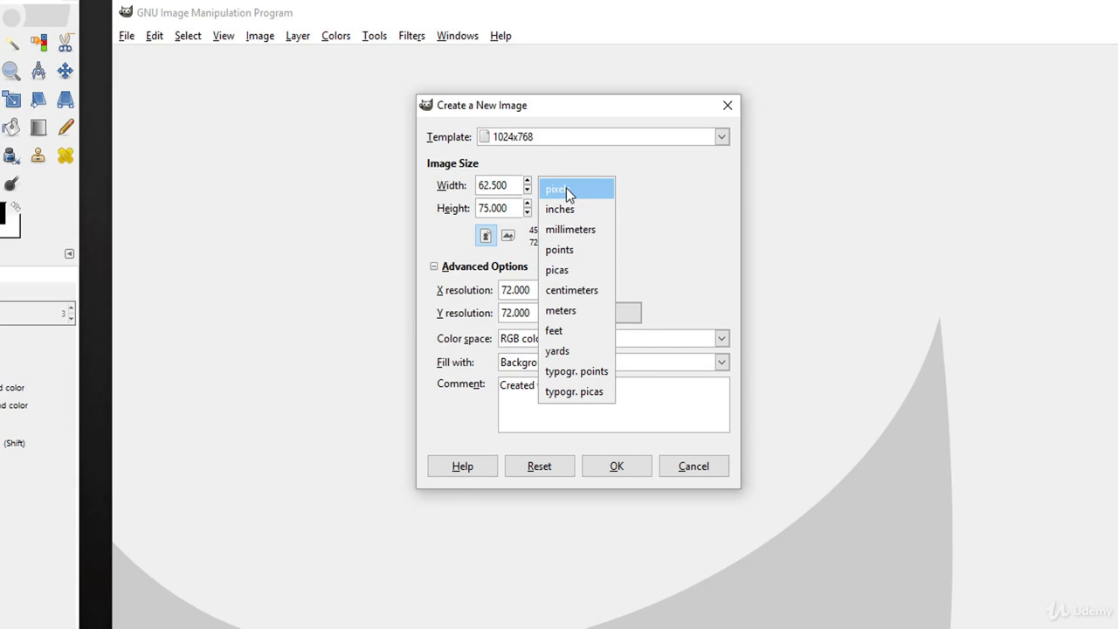
pyautogui.click(567, 187)
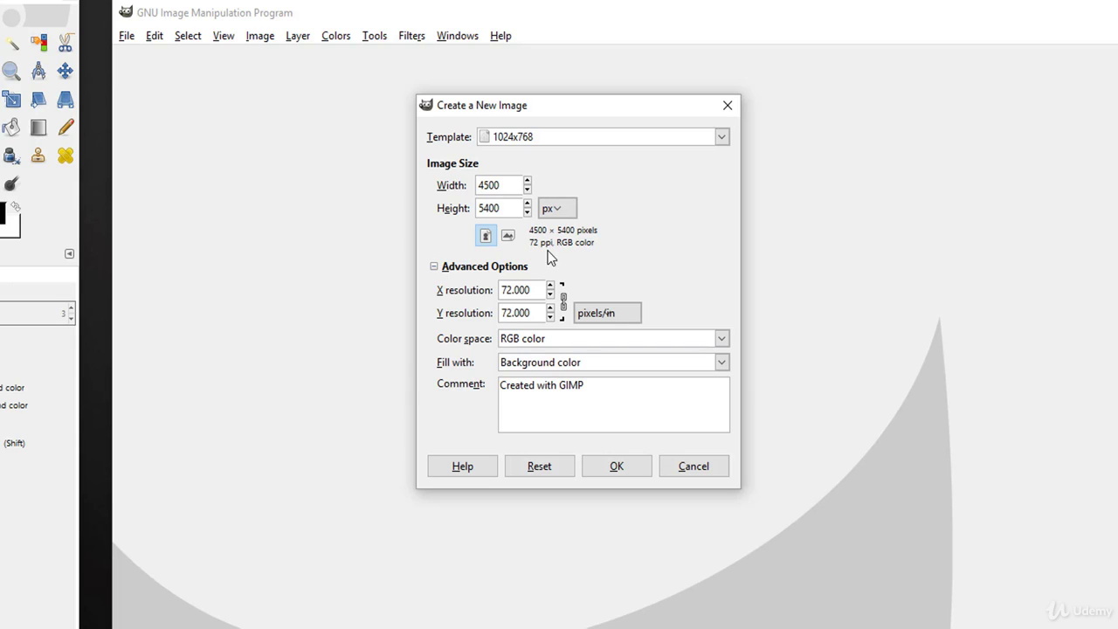
# Set the image resolution to 300 ppi.
pyautogui.doubleClick(535, 291)
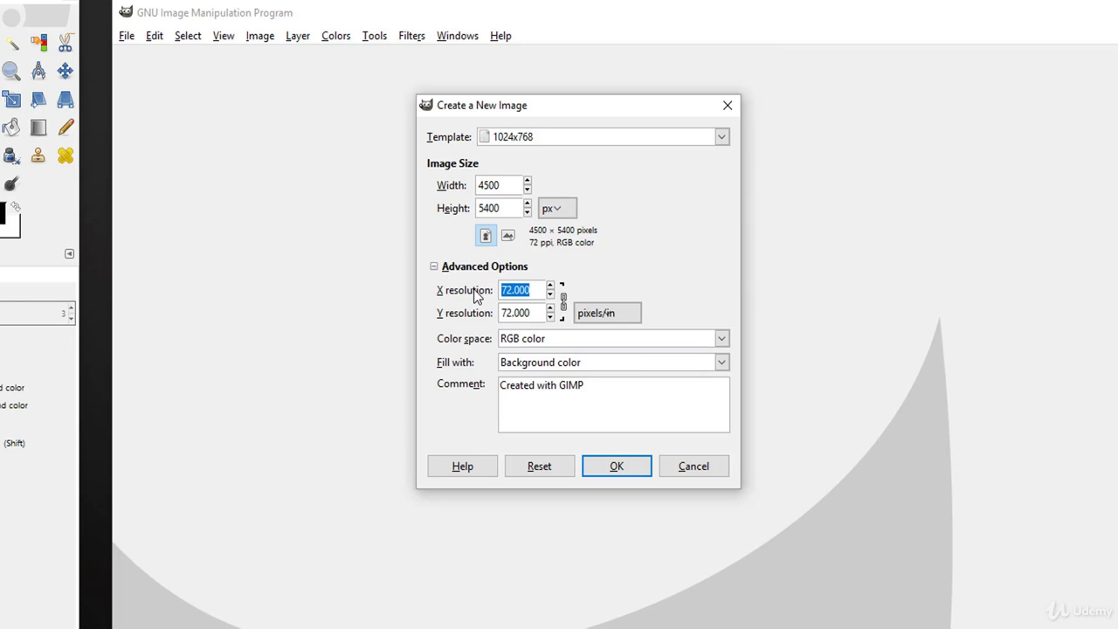
pyautogui.write('300')
pyautogui.press('Tab')
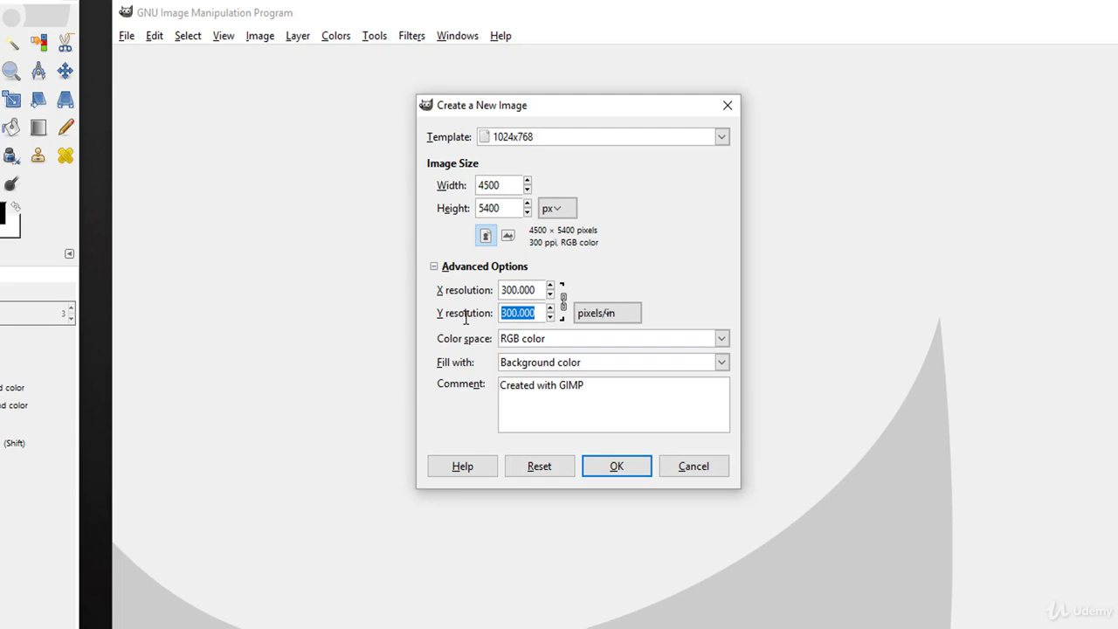
pyautogui.click(621, 264)
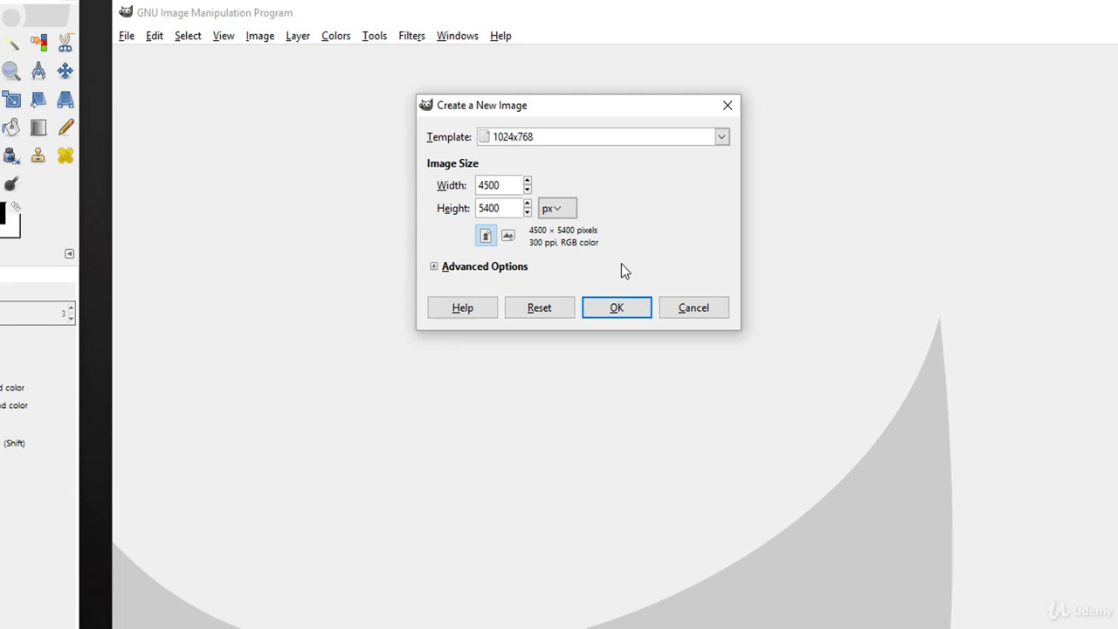
pyautogui.click(606, 265)
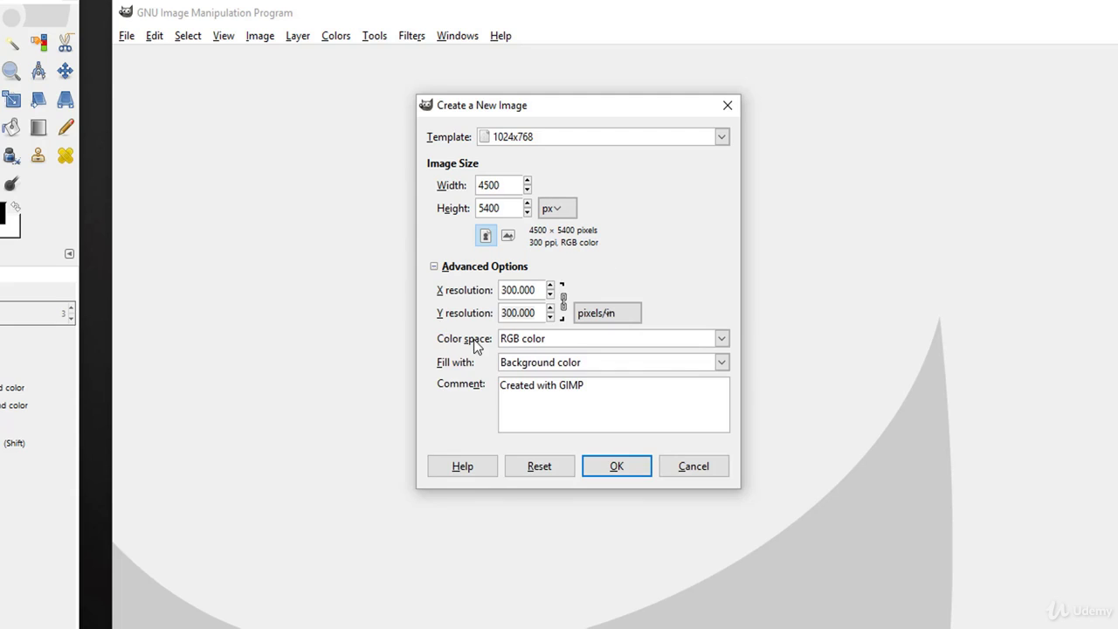
# Keep RGB color as the colour space and choose White as the fill.
pyautogui.click(723, 343)
pyautogui.click(542, 359)
pyautogui.click(722, 363)
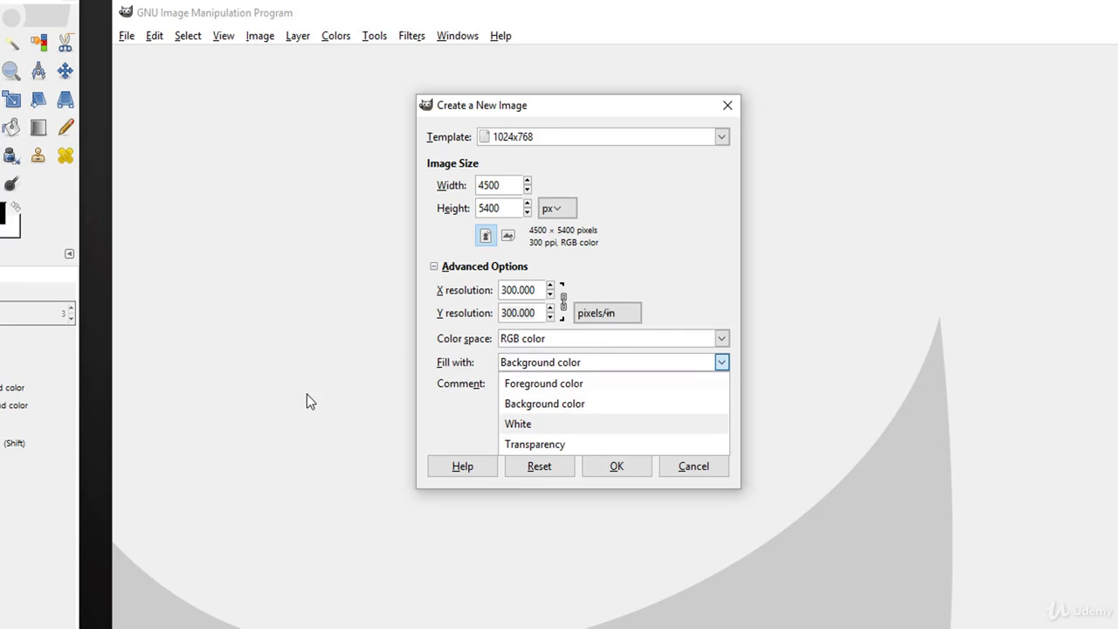
pyautogui.click(531, 423)
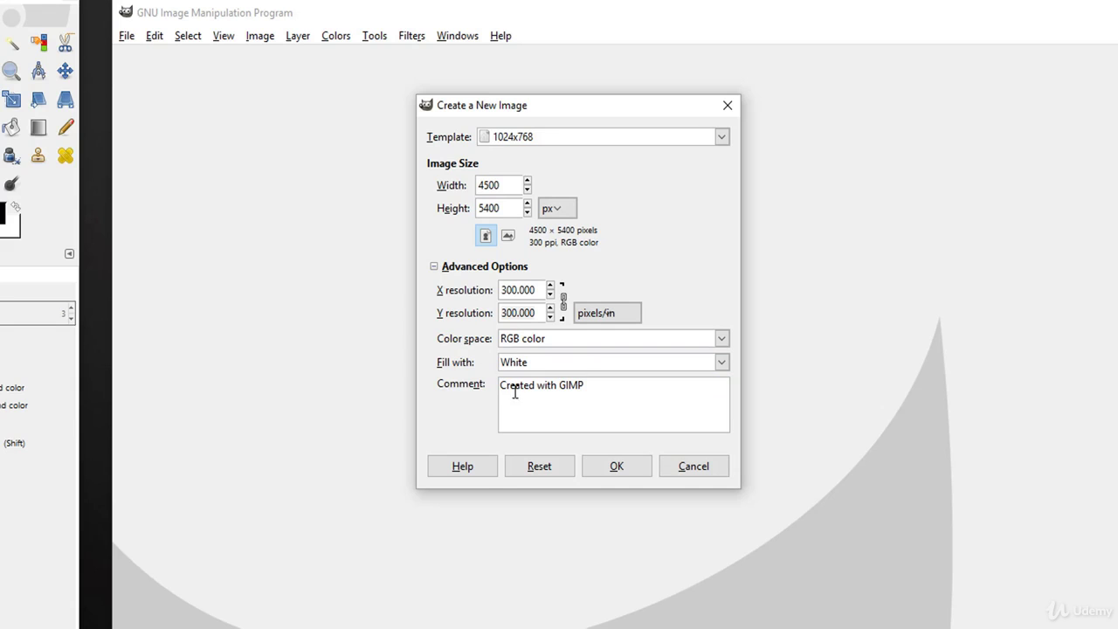
# Create the image and accept the 226.5 MB size warning to open the white canvas.
pyautogui.click(607, 475)
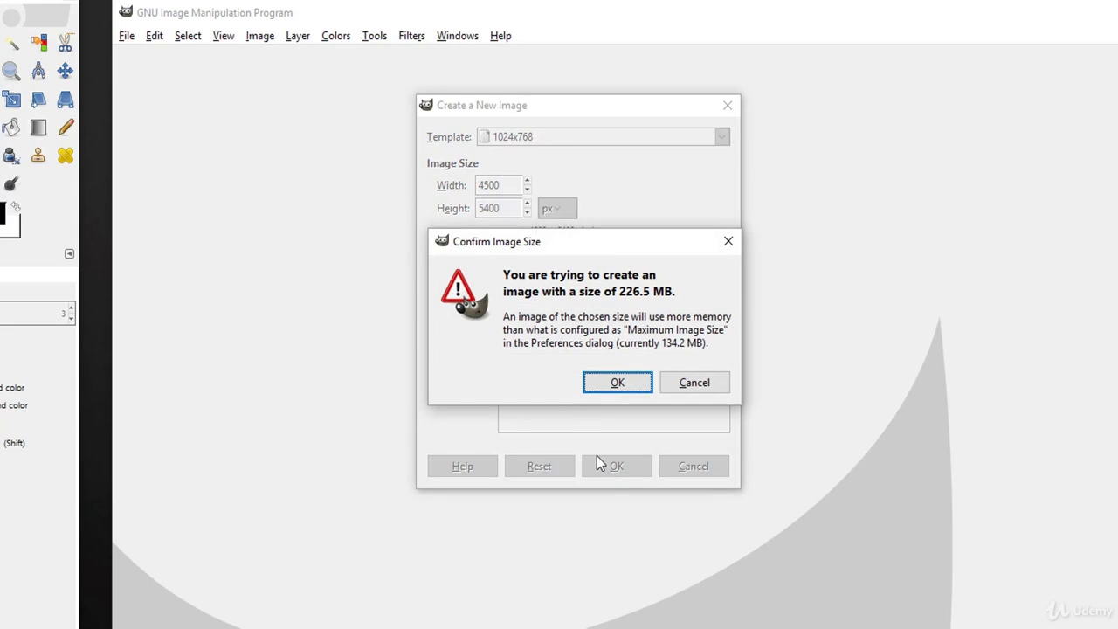
pyautogui.click(618, 382)
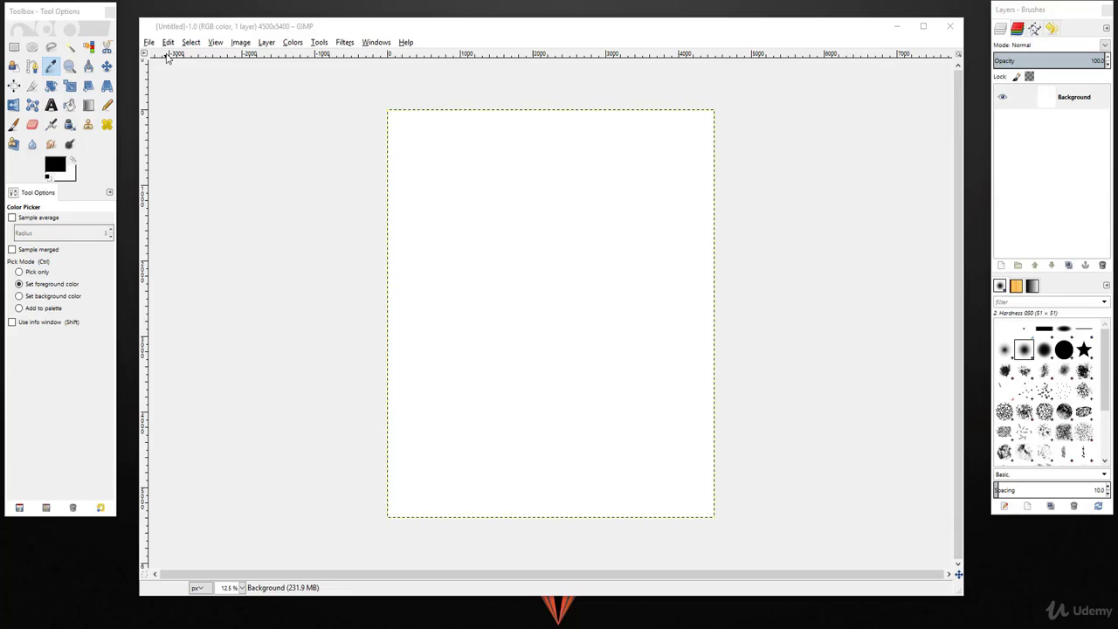
pyautogui.click(168, 43)
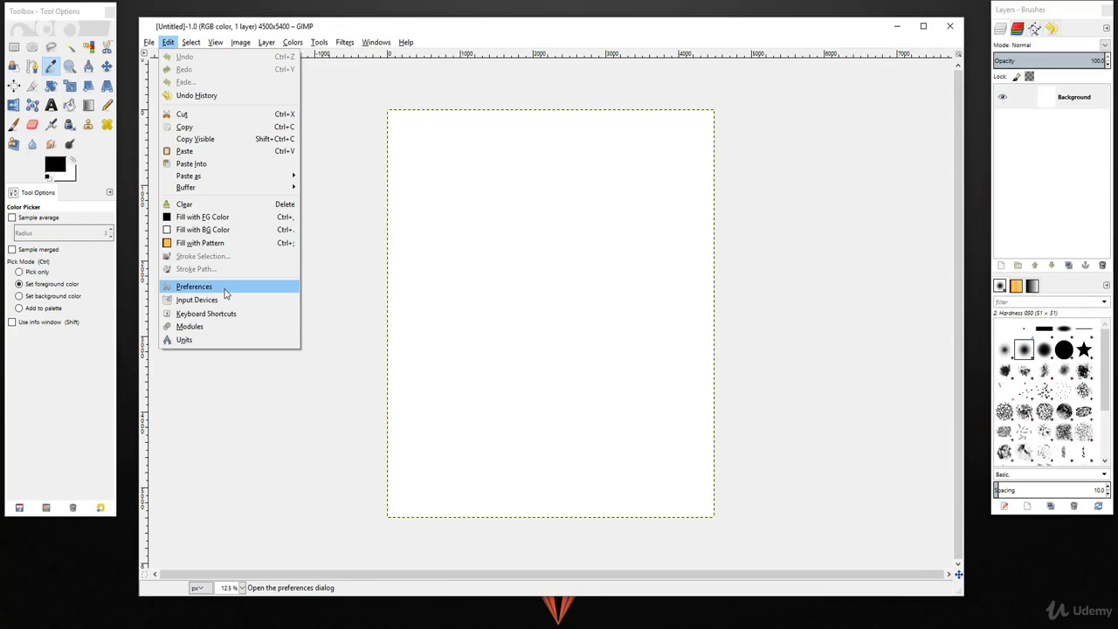
pyautogui.click(225, 293)
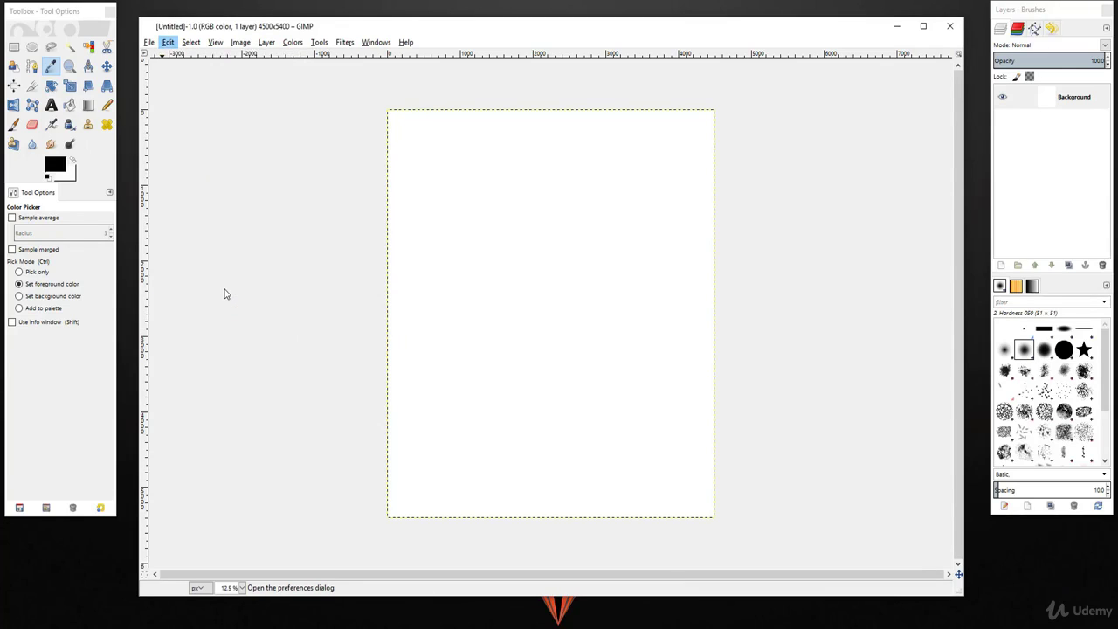
pyautogui.moveTo(188, 121); pyautogui.dragTo(273, 115)
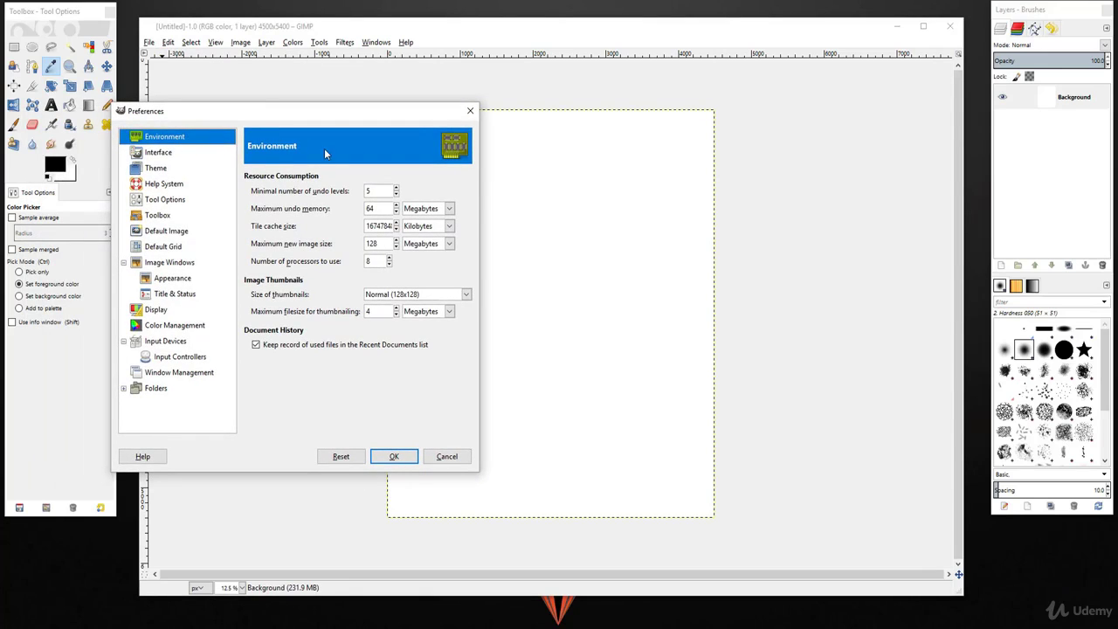
pyautogui.click(180, 152)
pyautogui.click(161, 170)
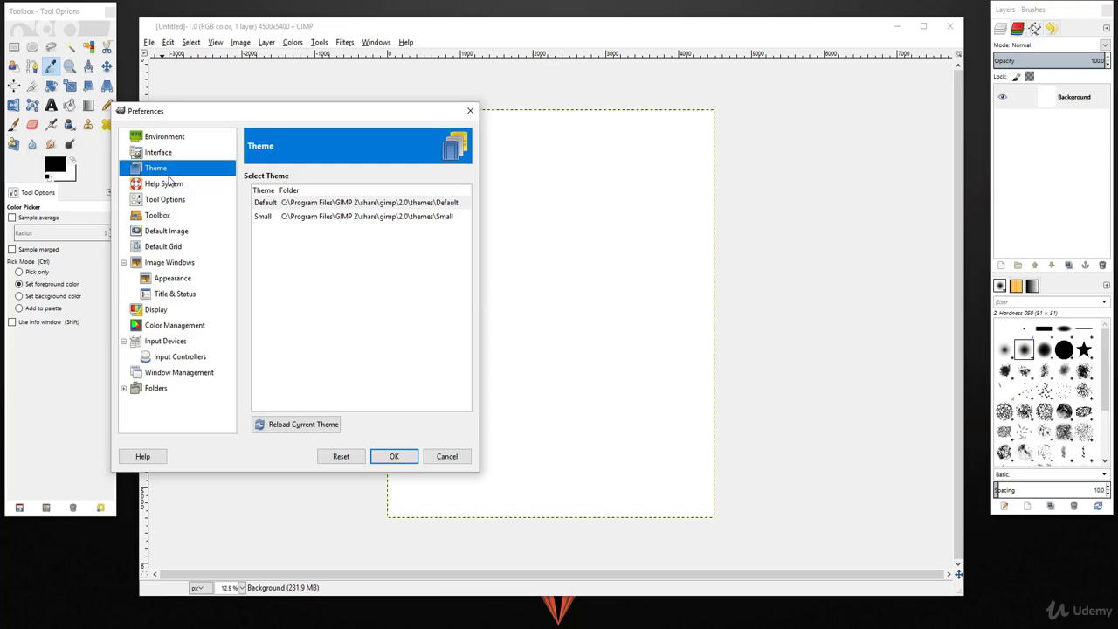
pyautogui.click(179, 201)
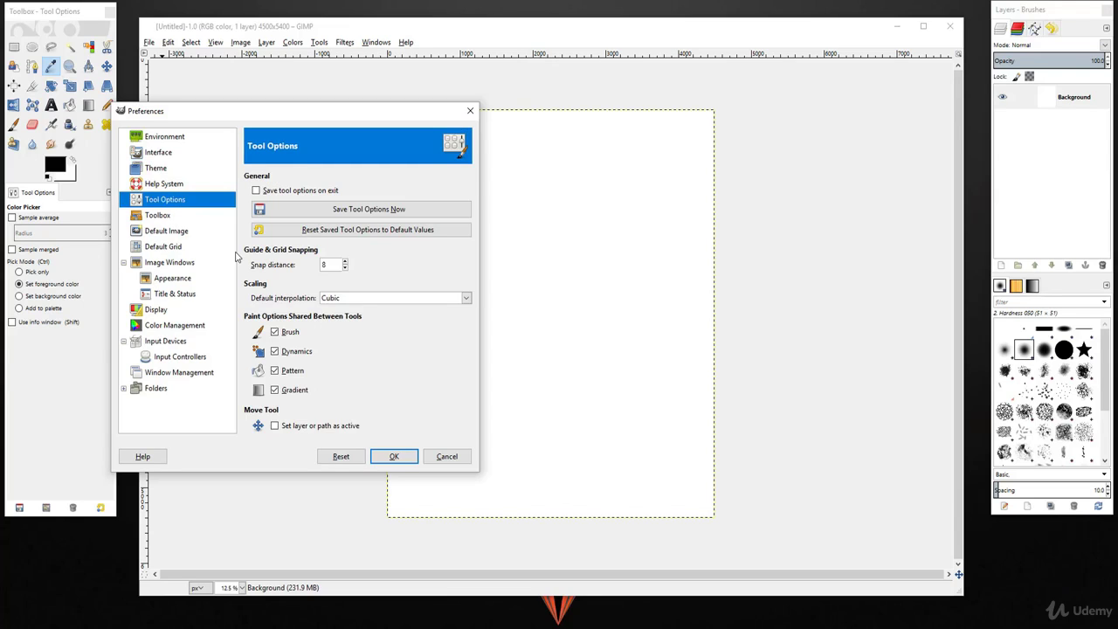
pyautogui.click(169, 216)
pyautogui.click(166, 233)
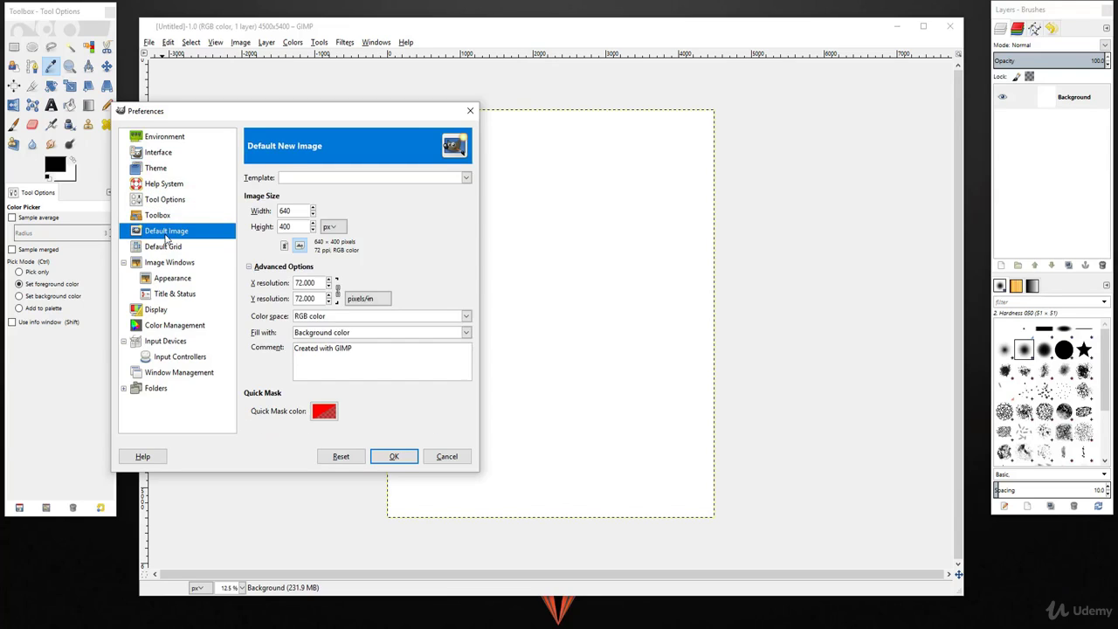
pyautogui.click(175, 297)
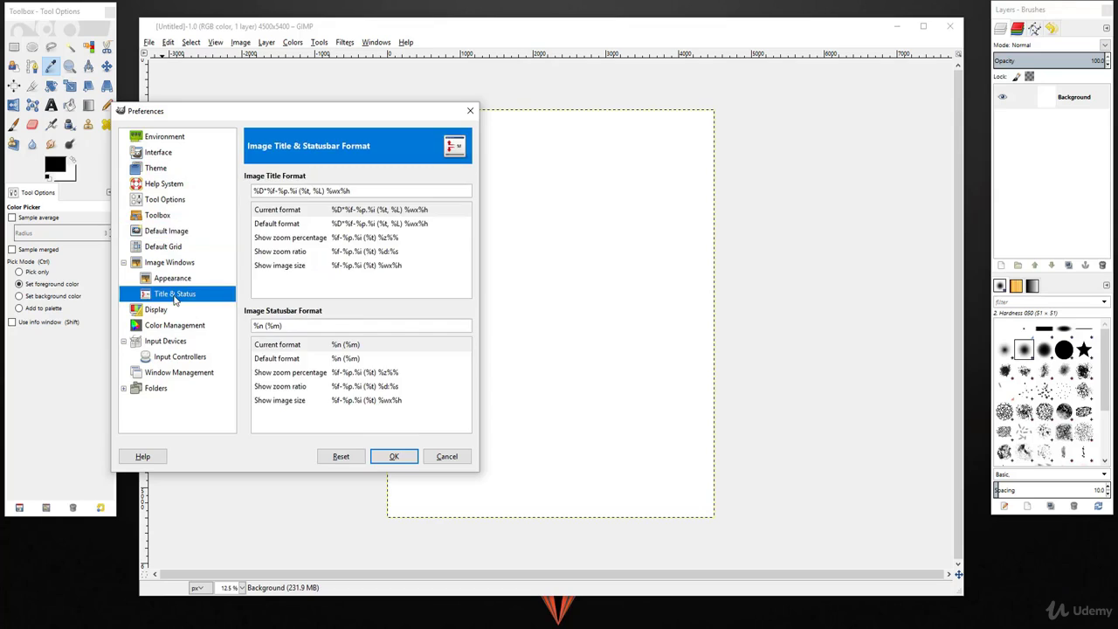
pyautogui.click(172, 281)
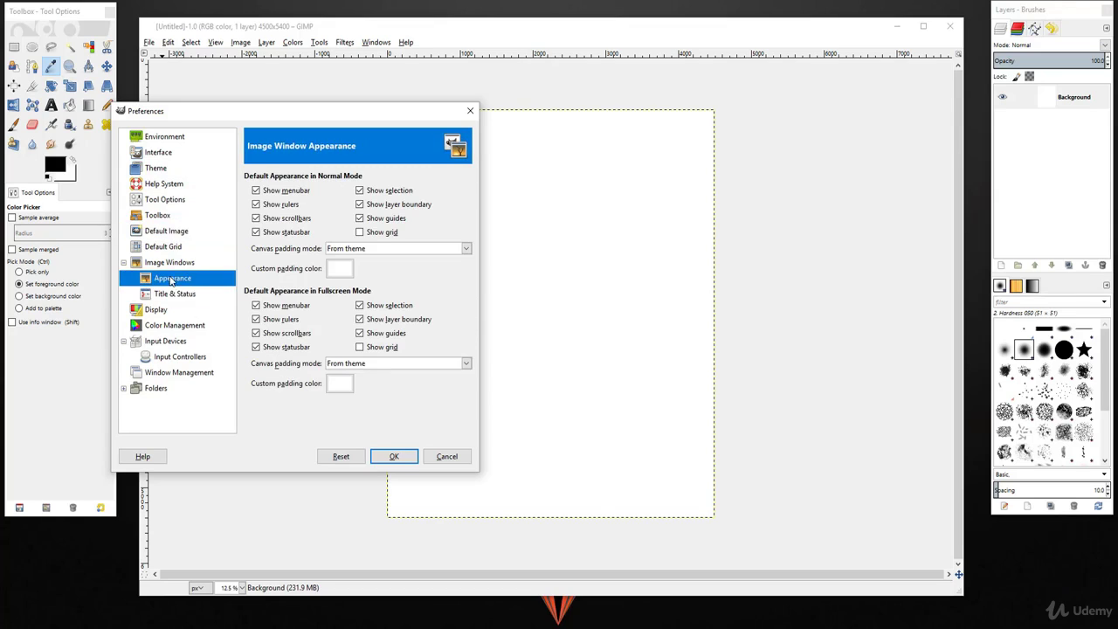
pyautogui.click(159, 232)
pyautogui.click(162, 201)
pyautogui.click(166, 184)
pyautogui.click(158, 152)
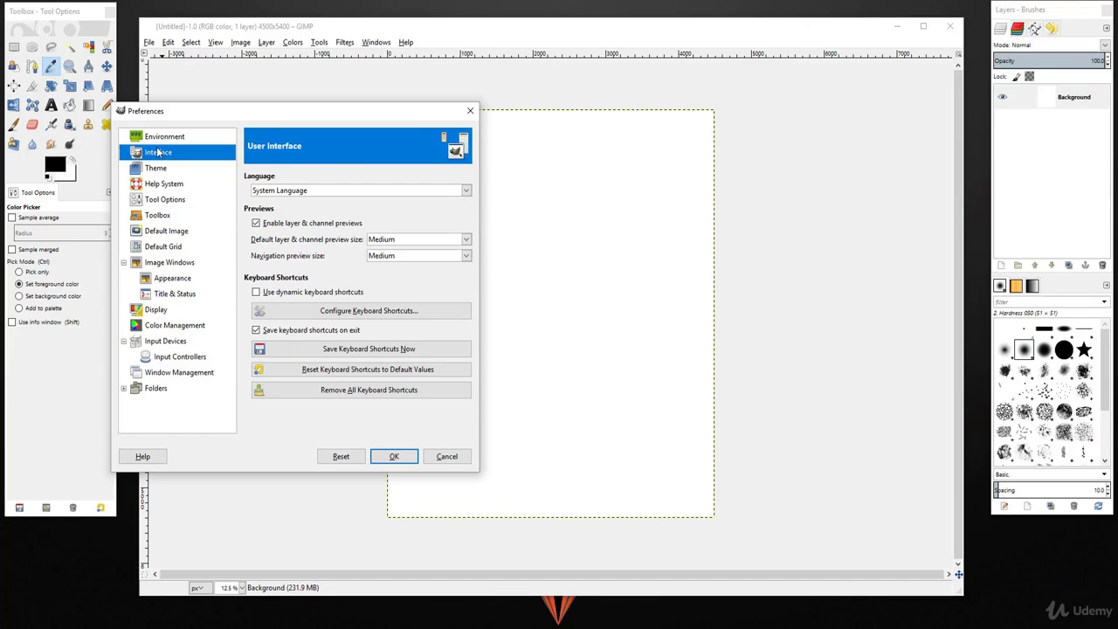
pyautogui.click(470, 111)
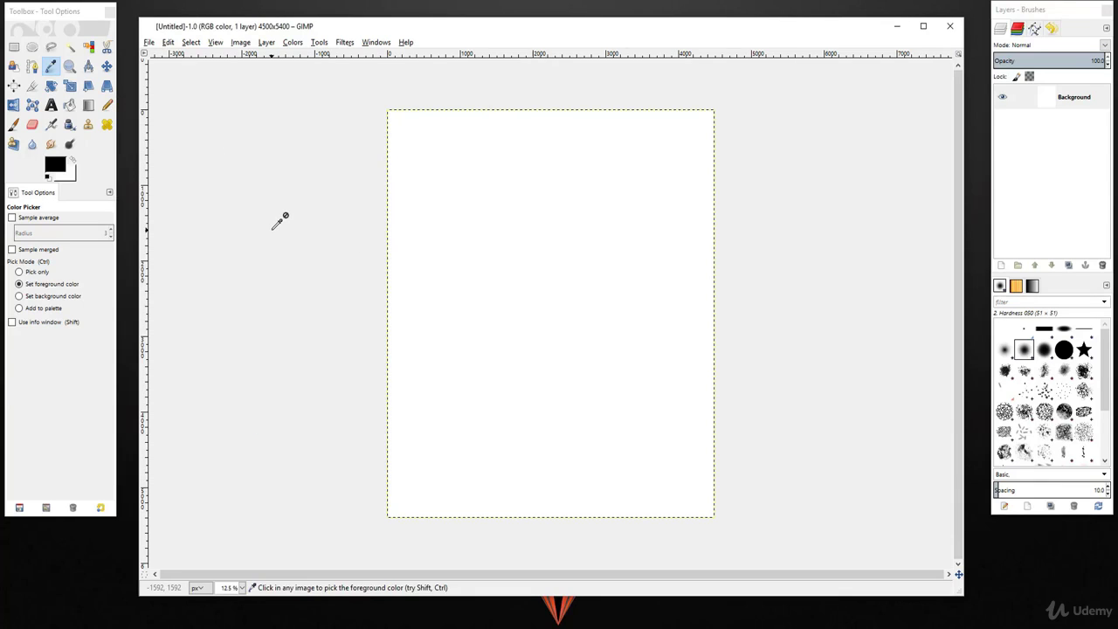